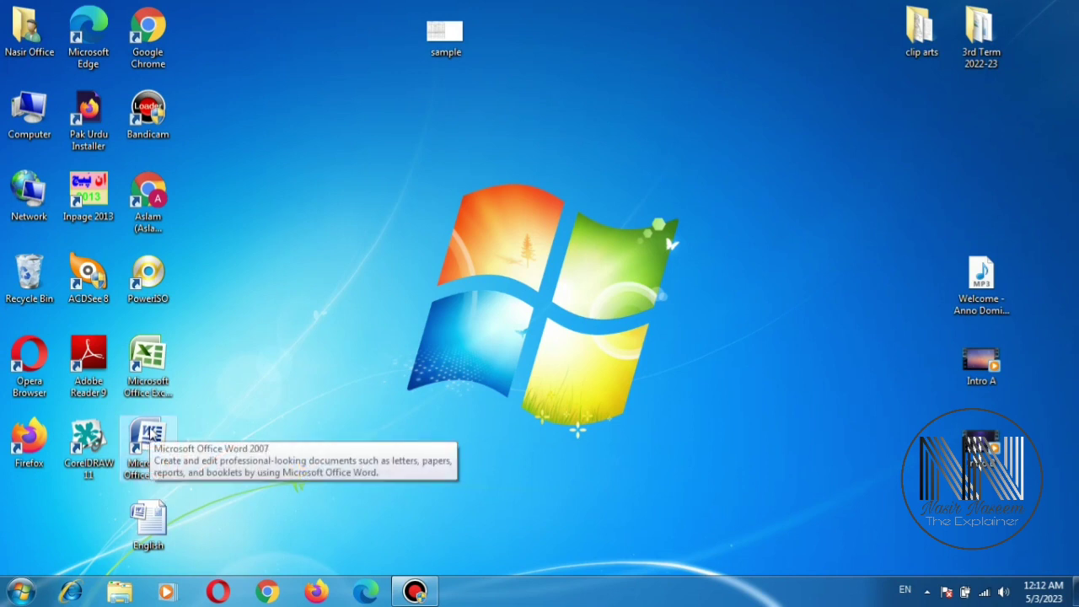
Launch Word with a blank document and add page breaks to make three pages.
{"action": "double_click", "coordinate": [147, 434]}
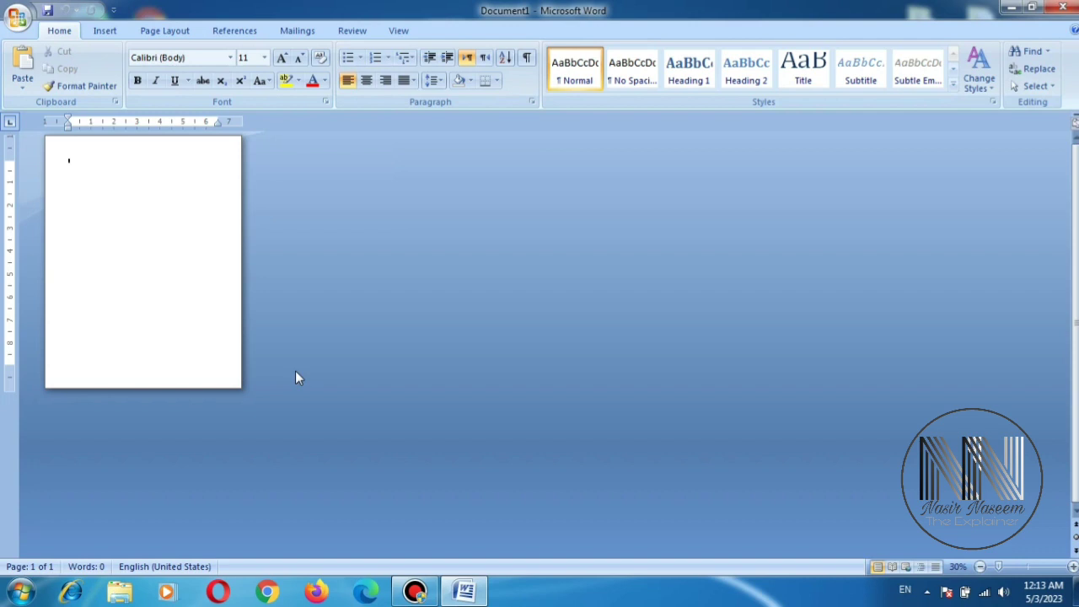
{"action": "key", "text": "ctrl+Return"}
{"action": "key", "text": "ctrl+Return"}
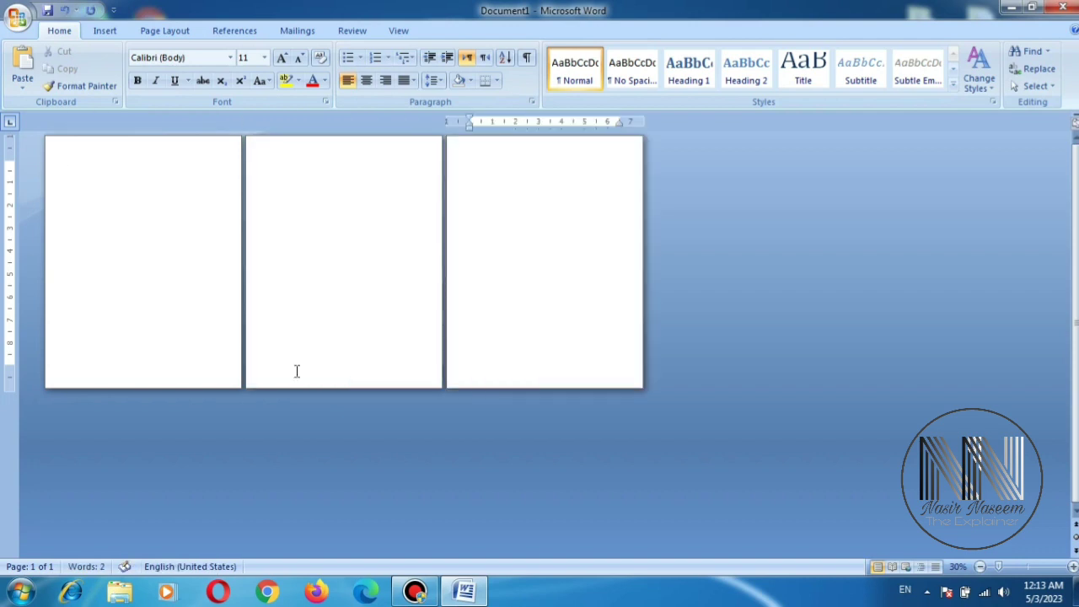
{"action": "left_click", "coordinate": [287, 178]}
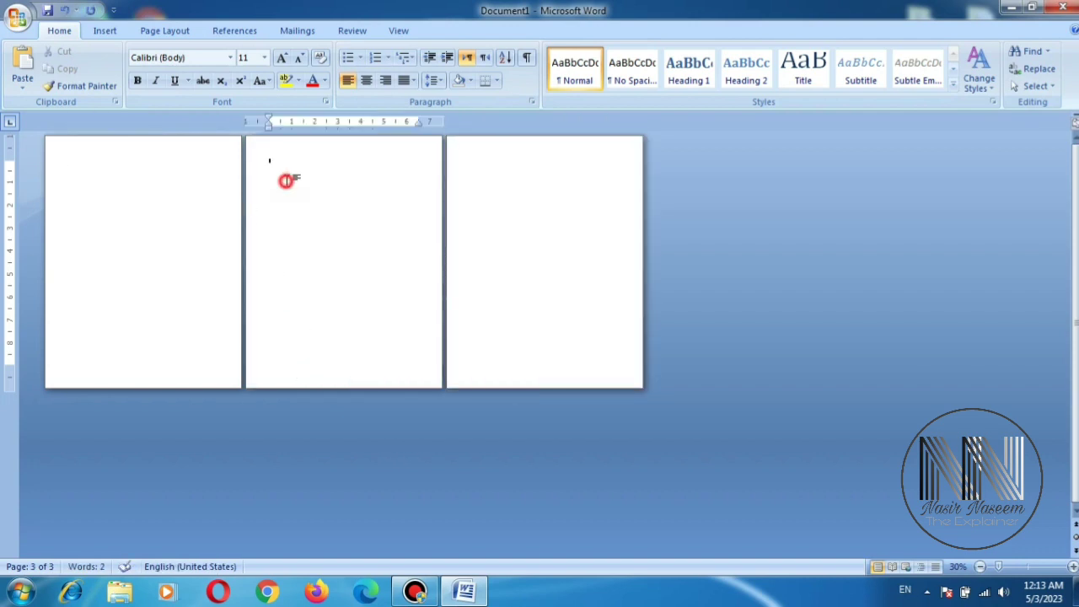
{"action": "left_click", "coordinate": [150, 151]}
Move between pages 1, 2 and 3, leaving the insertion point on page 2.
{"action": "left_click", "coordinate": [65, 150]}
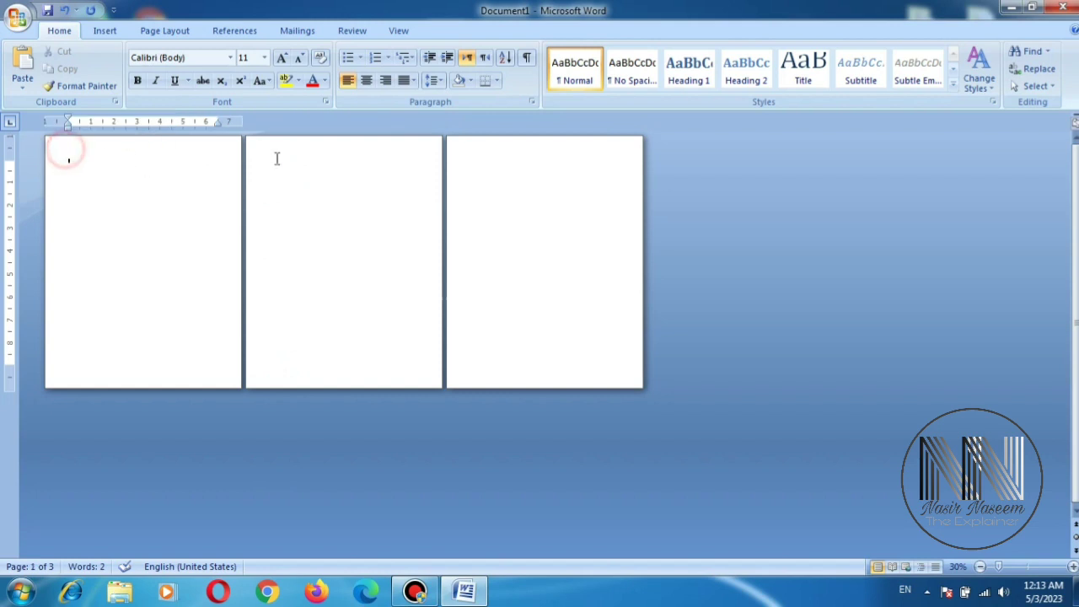
{"action": "left_click", "coordinate": [276, 159]}
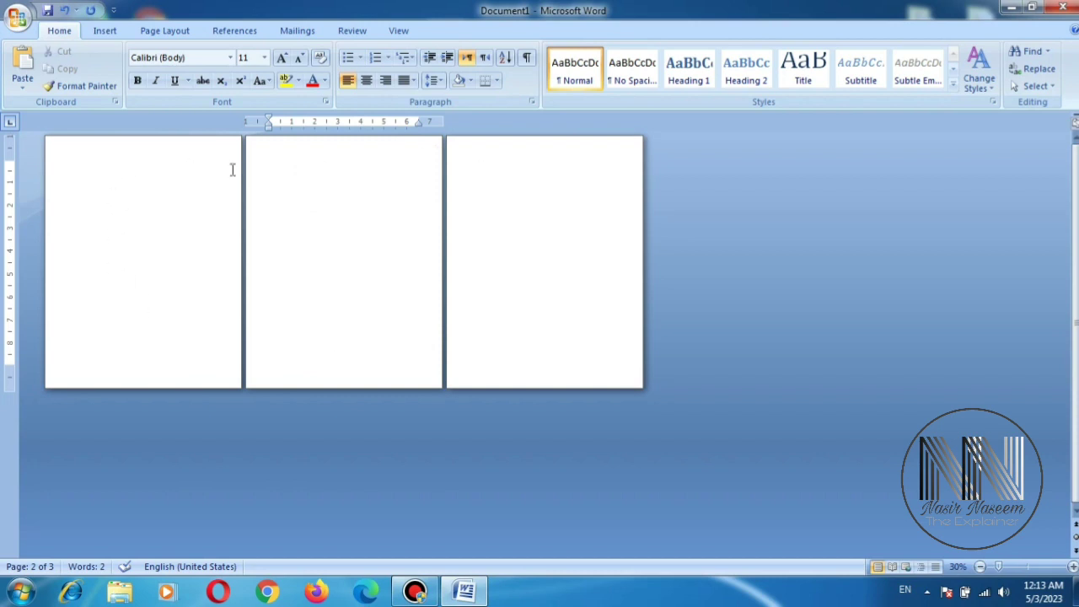
{"action": "left_click", "coordinate": [75, 145]}
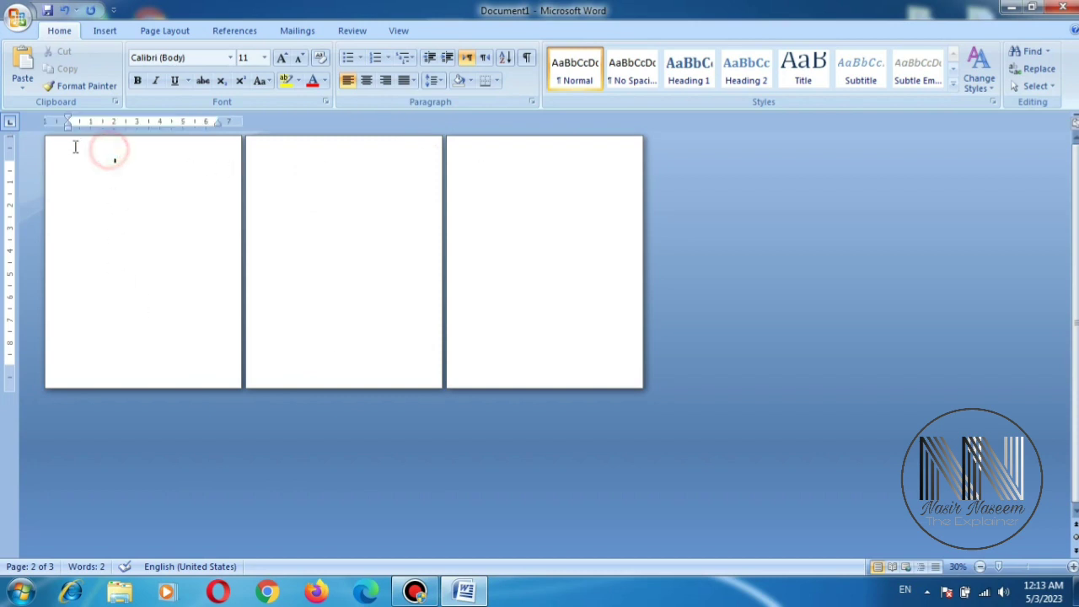
{"action": "left_click", "coordinate": [284, 148]}
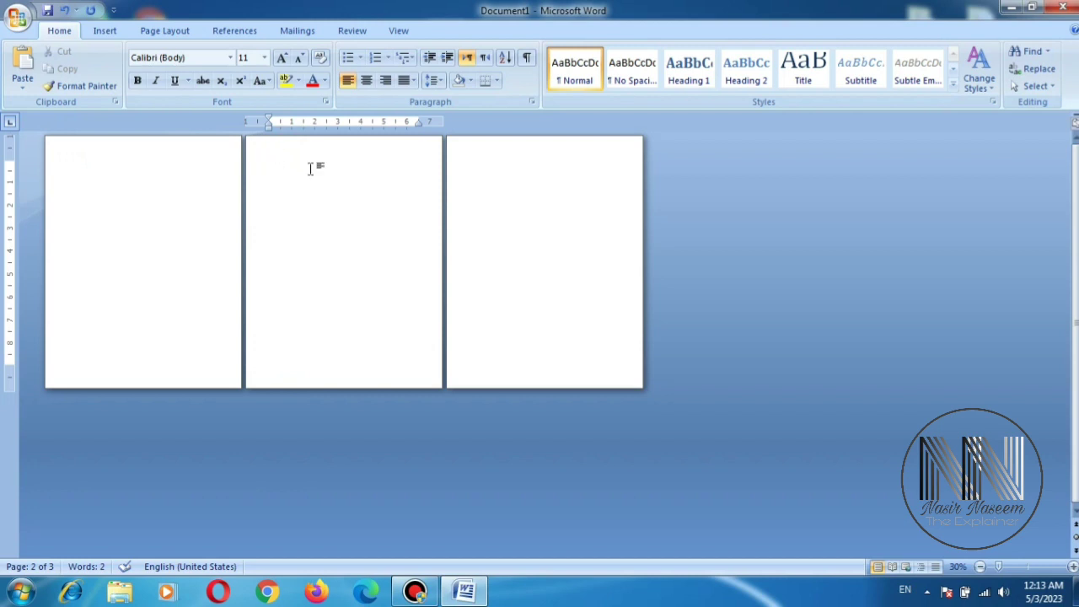
{"action": "left_click", "coordinate": [469, 160]}
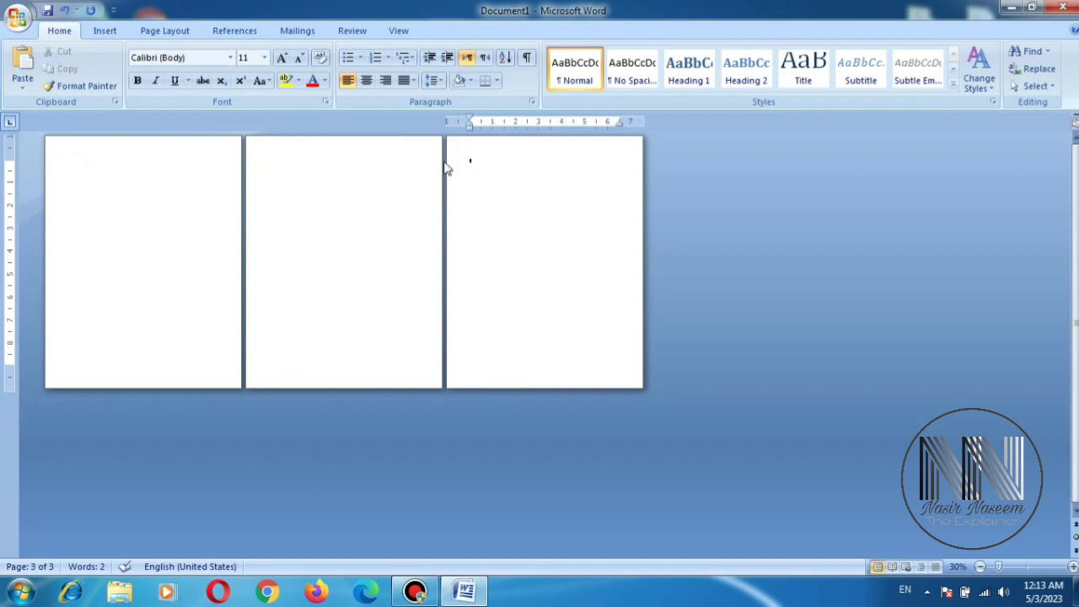
{"action": "left_click", "coordinate": [287, 152]}
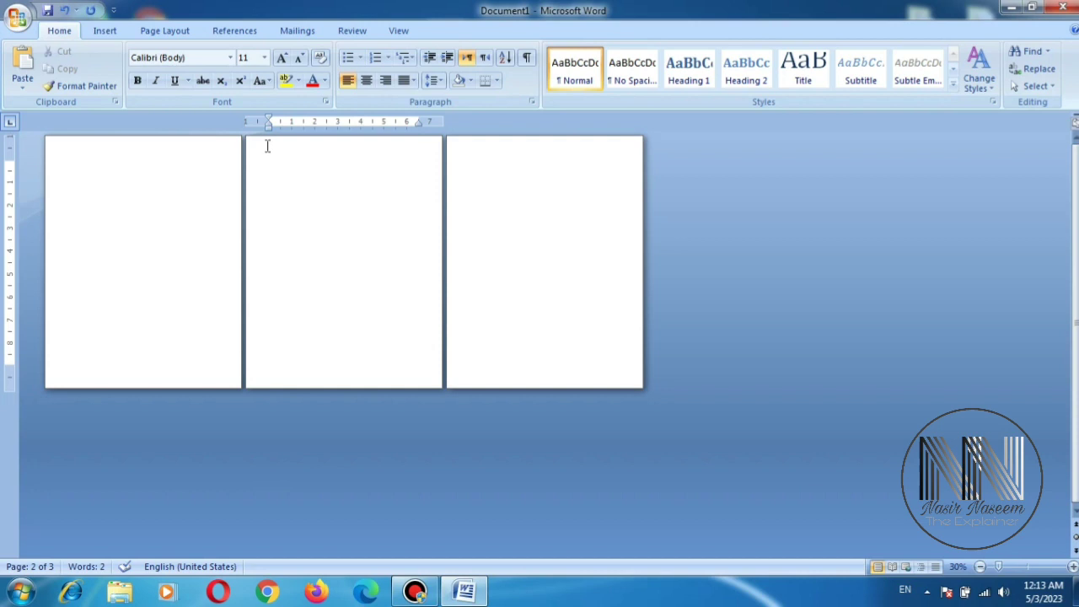
{"action": "left_click", "coordinate": [272, 154]}
With the caret on page 2, set A4 paper size applied to 'This point forward'.
{"action": "left_click", "coordinate": [270, 152]}
{"action": "left_click", "coordinate": [162, 32]}
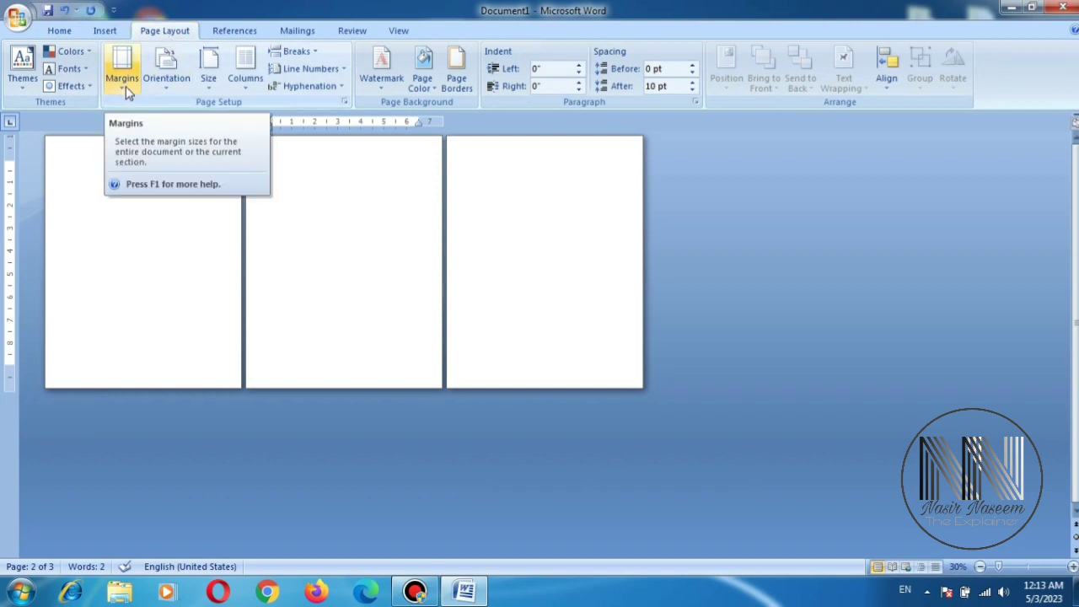
{"action": "left_click", "coordinate": [210, 89]}
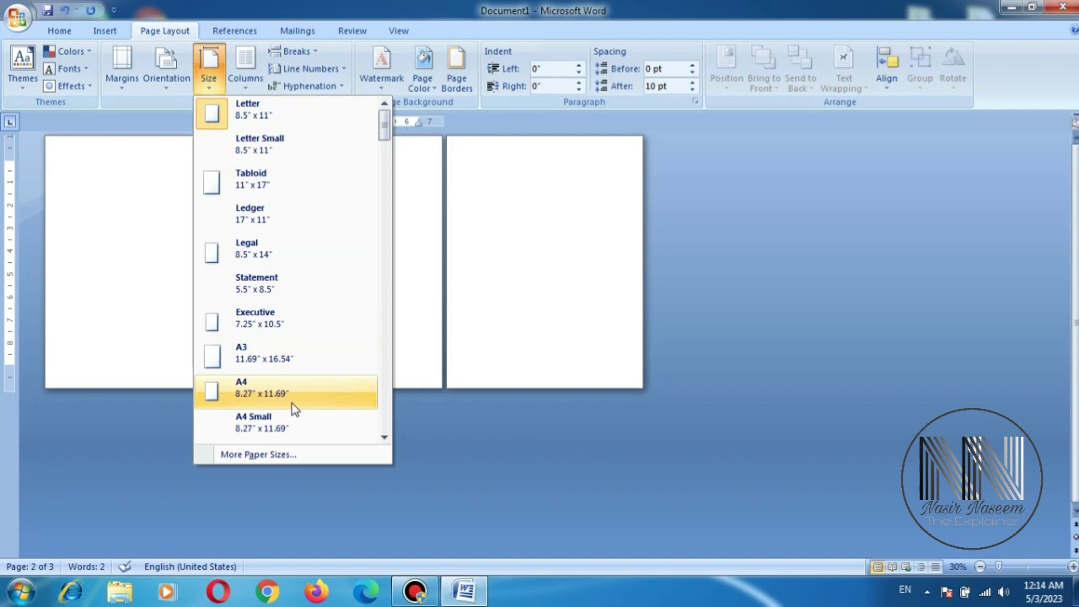
{"action": "left_click", "coordinate": [257, 456]}
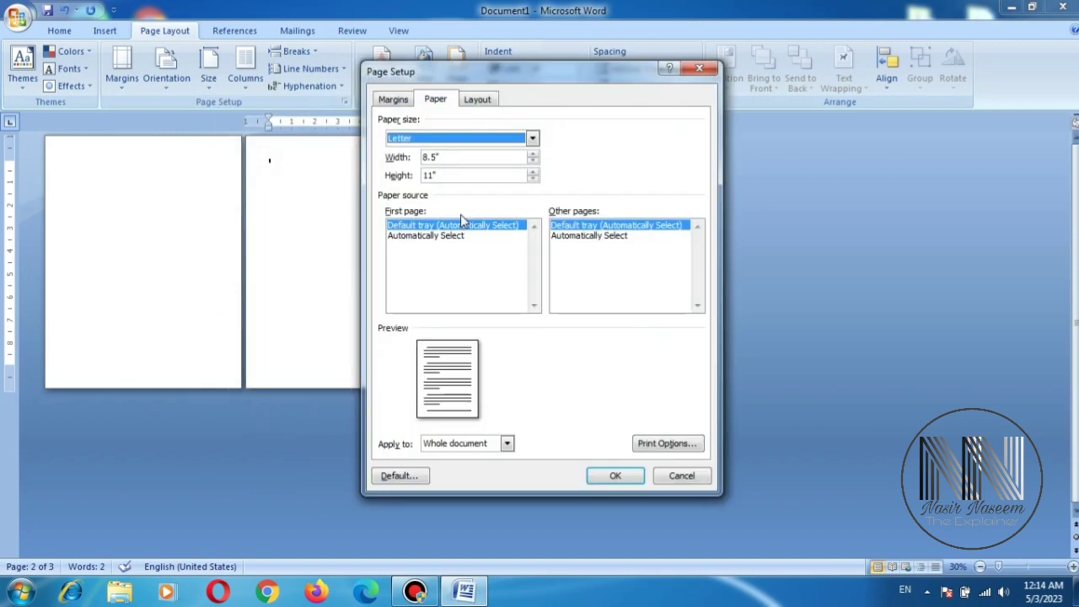
{"action": "left_click", "coordinate": [407, 142]}
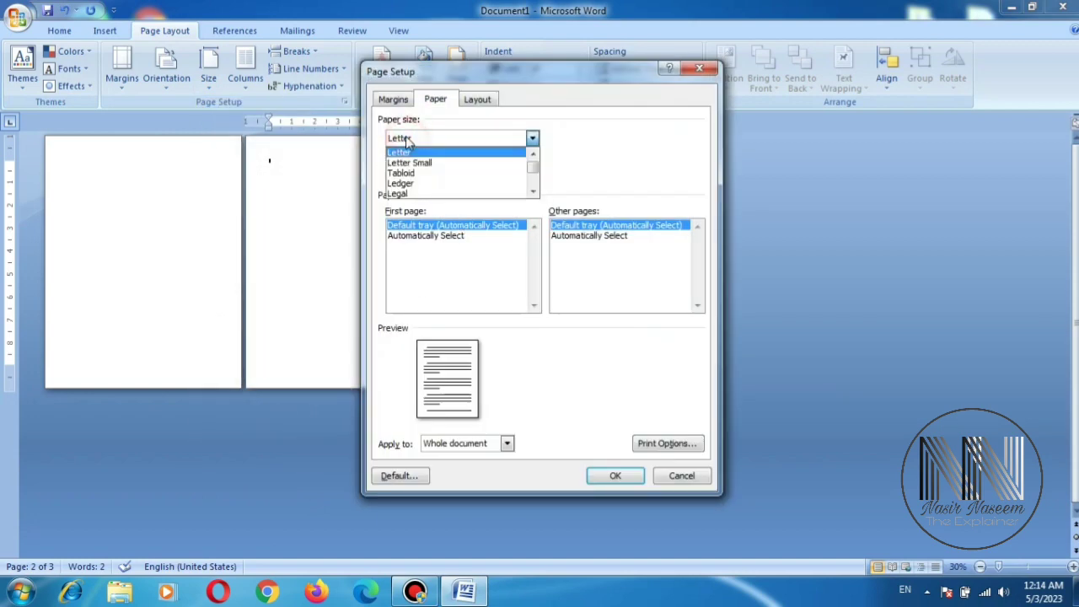
{"action": "scroll", "coordinate": [411, 146], "scroll_direction": "down", "scroll_amount": 1}
{"action": "scroll", "coordinate": [411, 146], "scroll_direction": "down", "scroll_amount": 2}
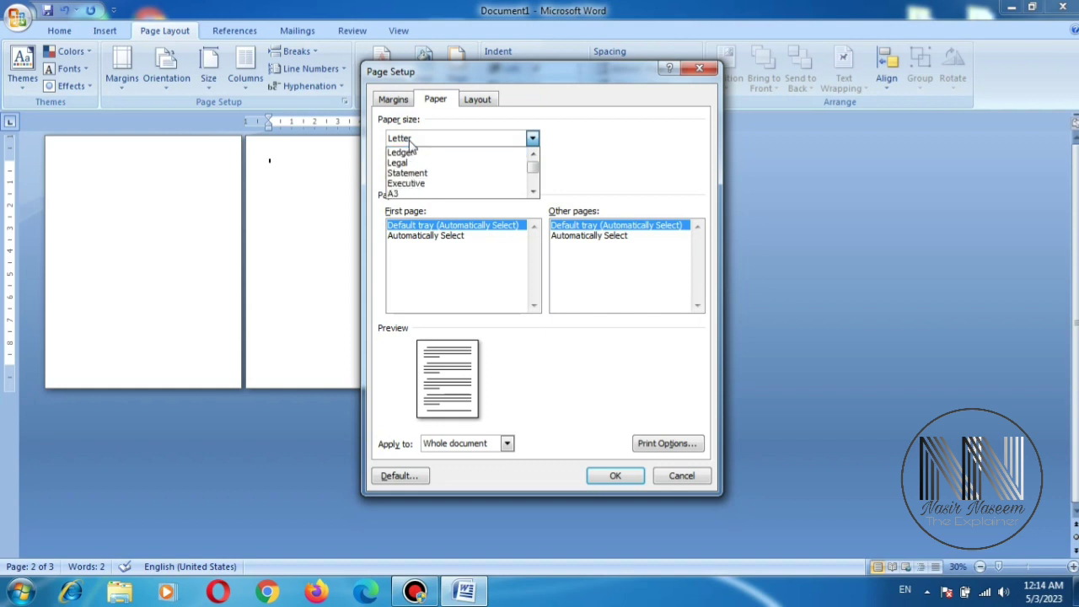
{"action": "scroll", "coordinate": [412, 147], "scroll_direction": "down", "scroll_amount": 2}
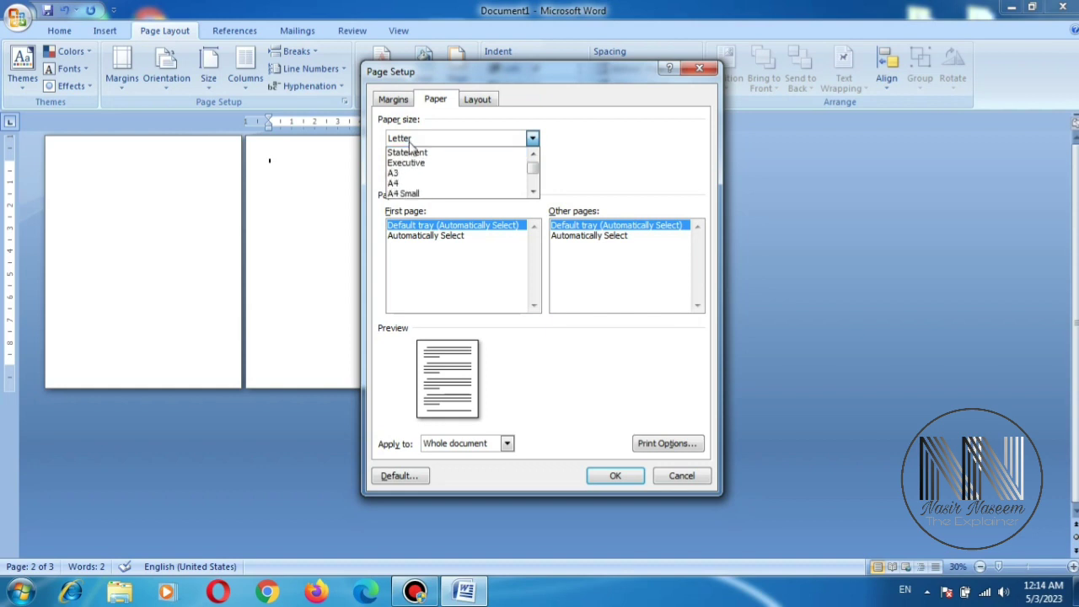
{"action": "left_click", "coordinate": [401, 183]}
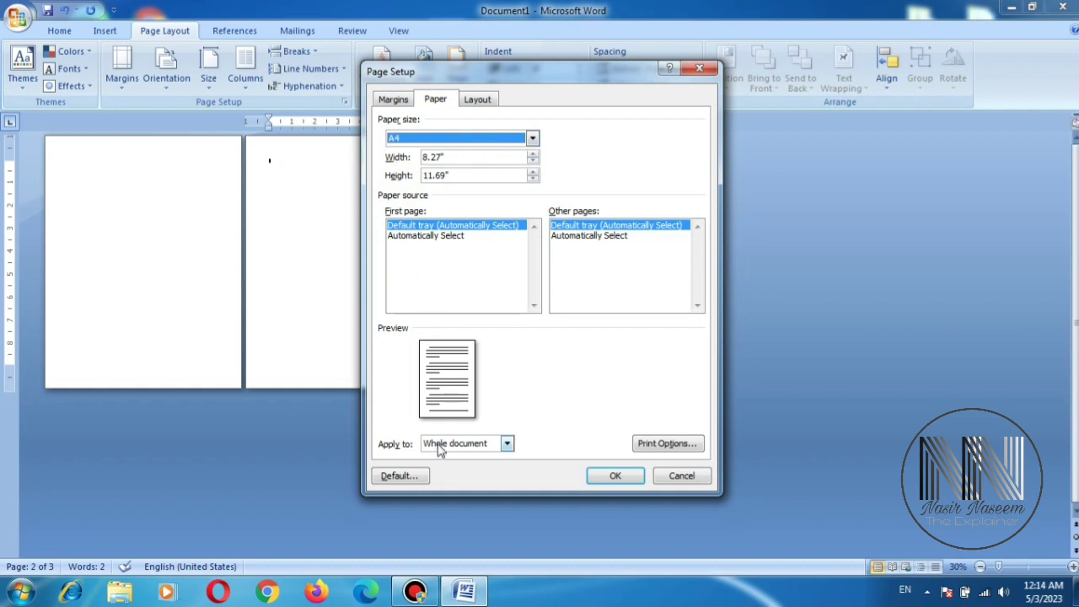
{"action": "left_click", "coordinate": [438, 450]}
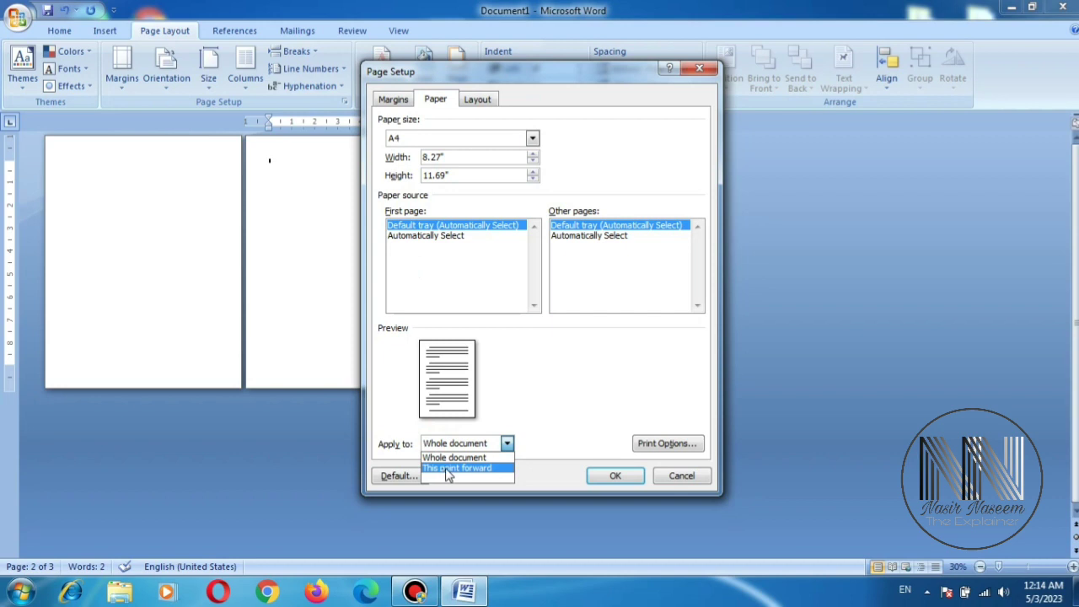
{"action": "left_click", "coordinate": [449, 468]}
{"action": "left_click", "coordinate": [625, 475]}
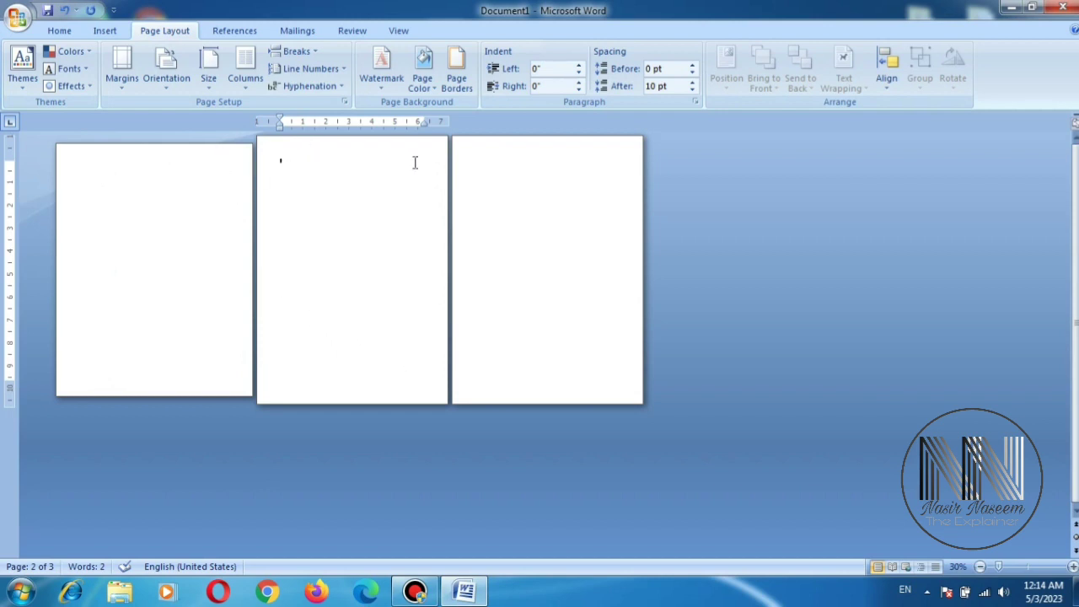
With the caret on page 3, set Legal paper size applied to 'This point forward'.
{"action": "left_click", "coordinate": [466, 156]}
{"action": "left_click", "coordinate": [474, 156]}
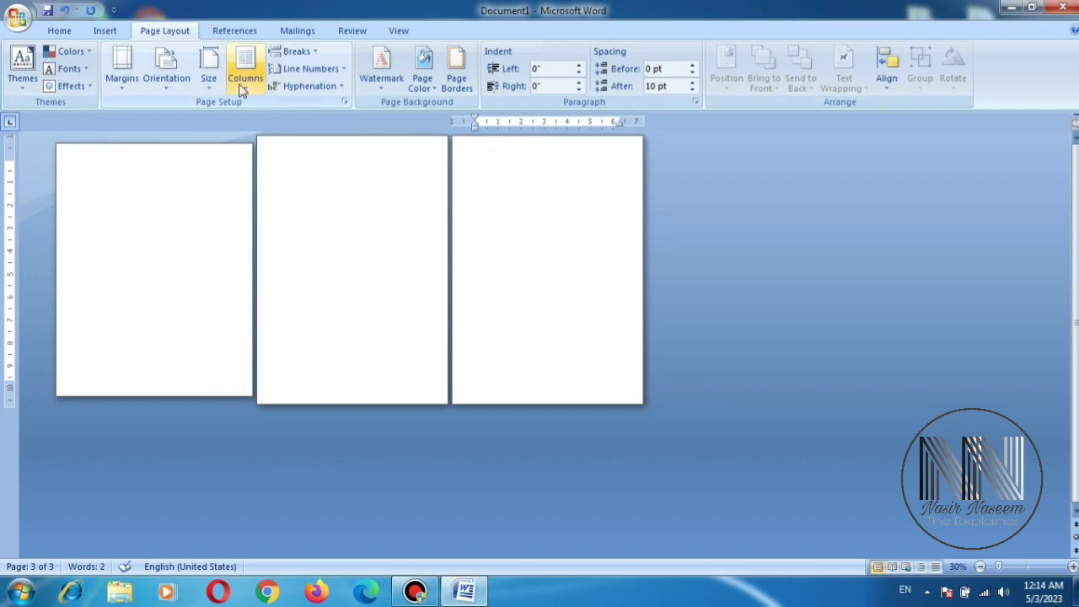
{"action": "left_click", "coordinate": [214, 85]}
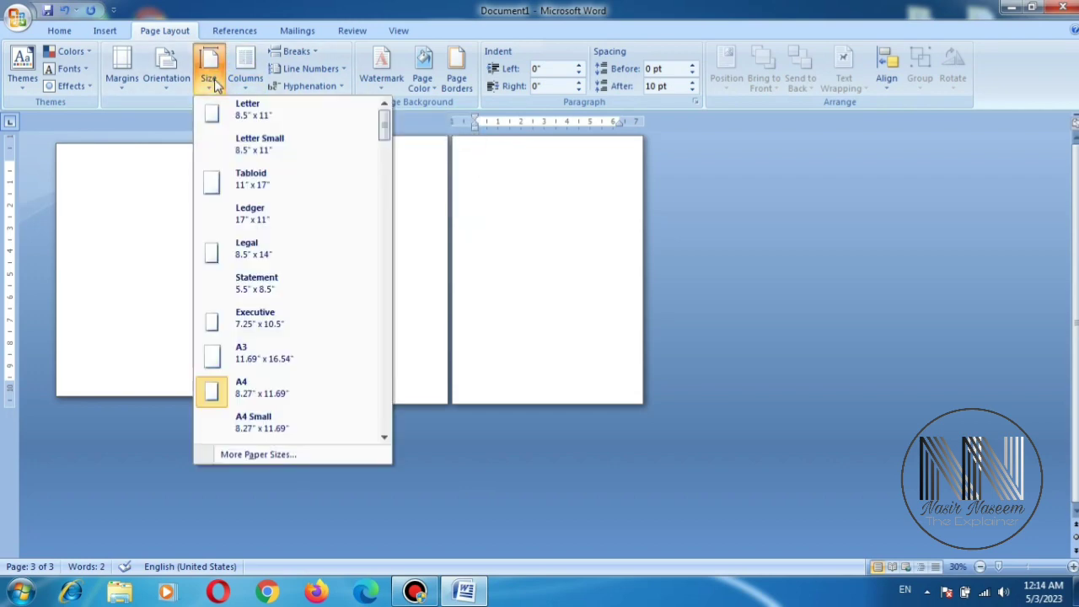
{"action": "left_click", "coordinate": [253, 453]}
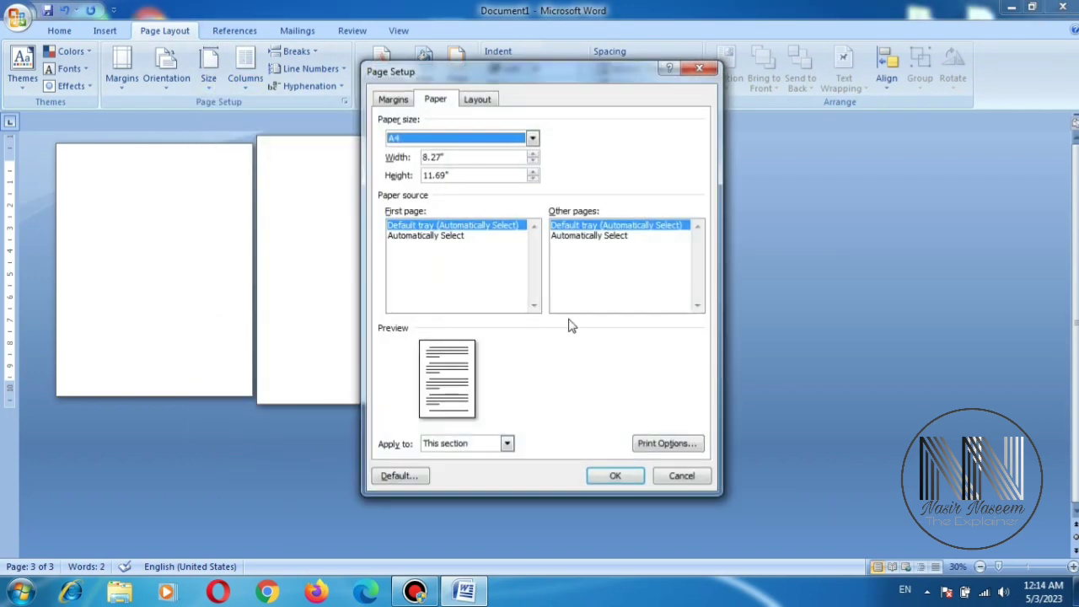
{"action": "left_click", "coordinate": [411, 139]}
{"action": "scroll", "coordinate": [414, 169], "scroll_direction": "up", "scroll_amount": 2}
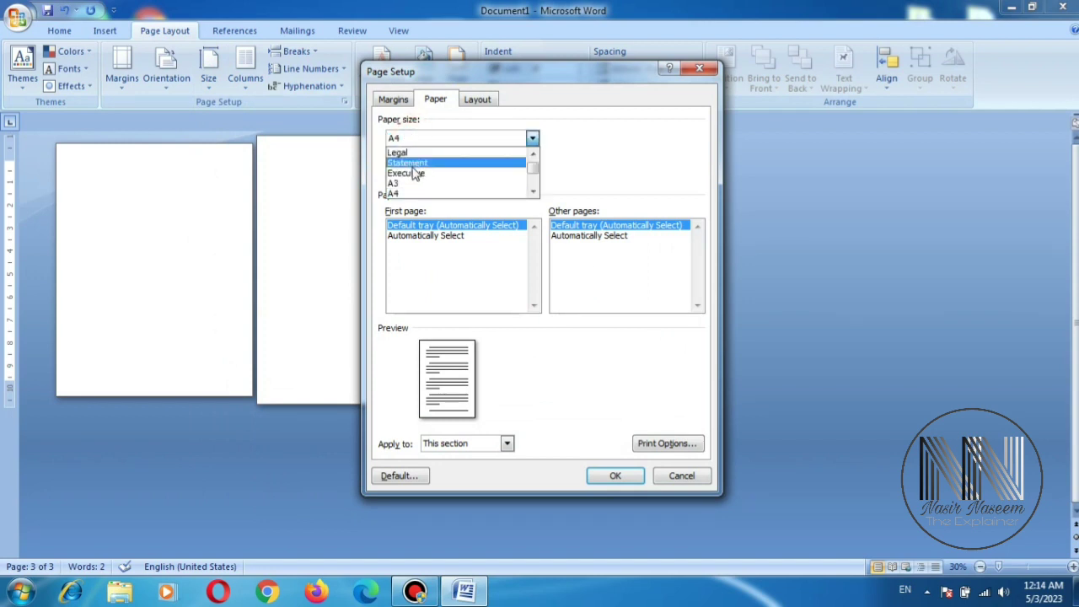
{"action": "scroll", "coordinate": [412, 177], "scroll_direction": "down", "scroll_amount": 1}
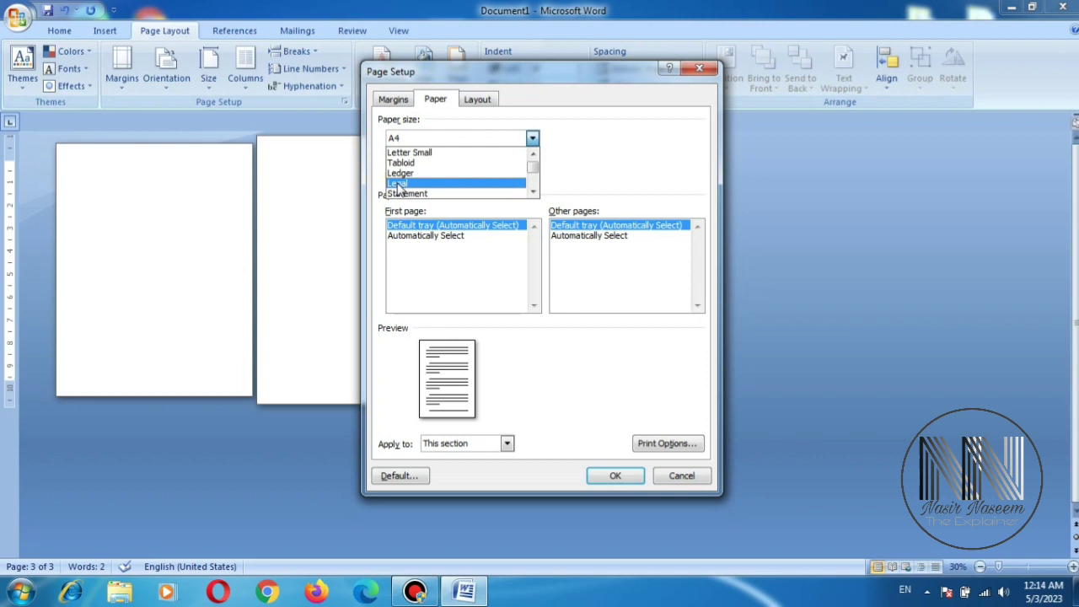
{"action": "left_click", "coordinate": [398, 184]}
{"action": "left_click", "coordinate": [455, 444]}
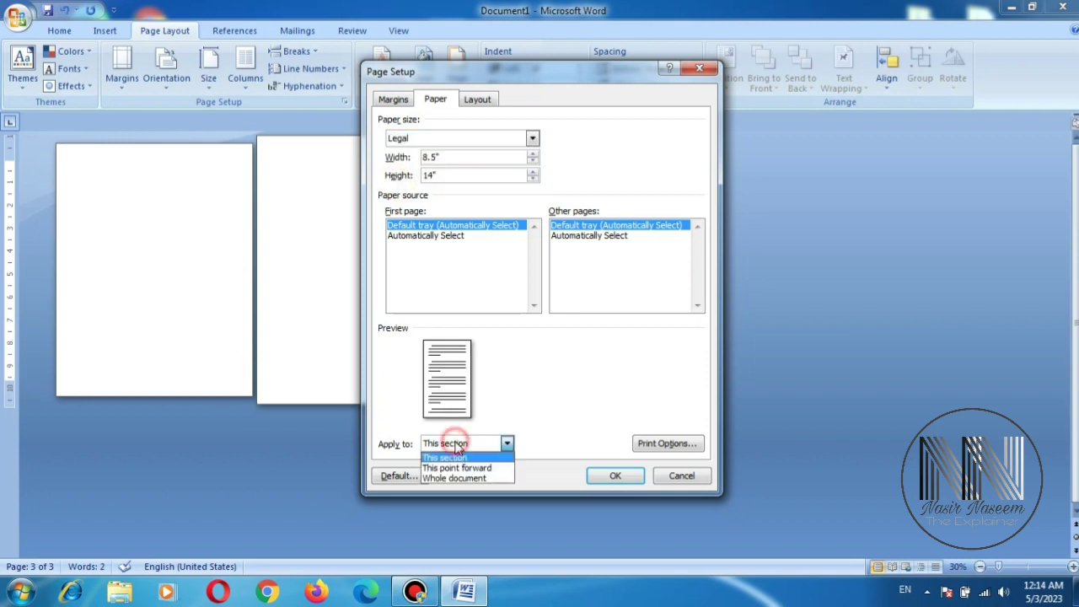
{"action": "left_click", "coordinate": [455, 468]}
{"action": "left_click", "coordinate": [614, 476]}
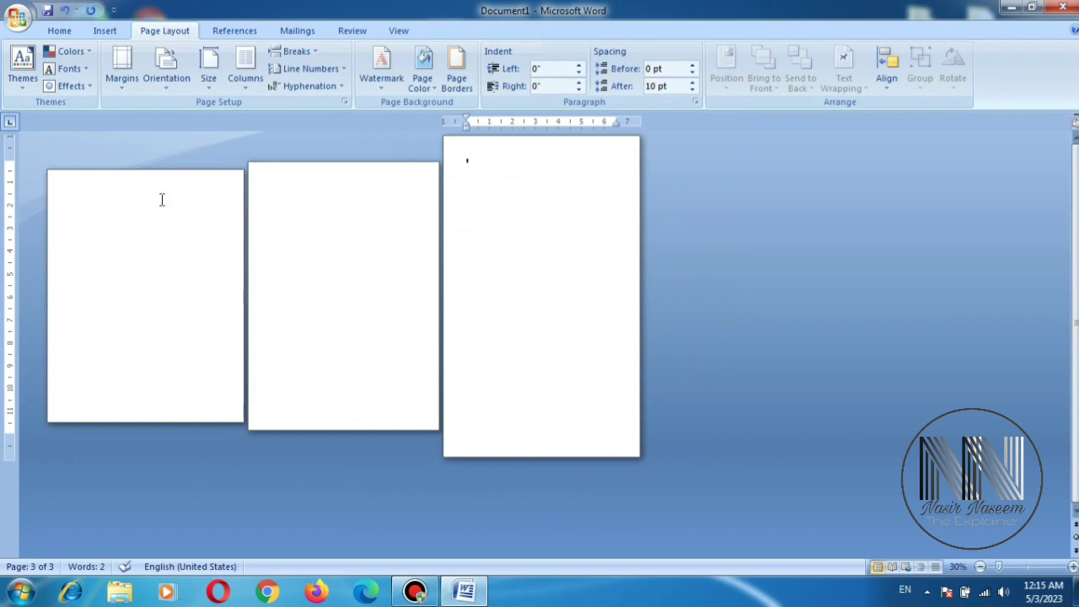
Check pages 1 and 2, then return the insertion point to page 3.
{"action": "left_click", "coordinate": [137, 199]}
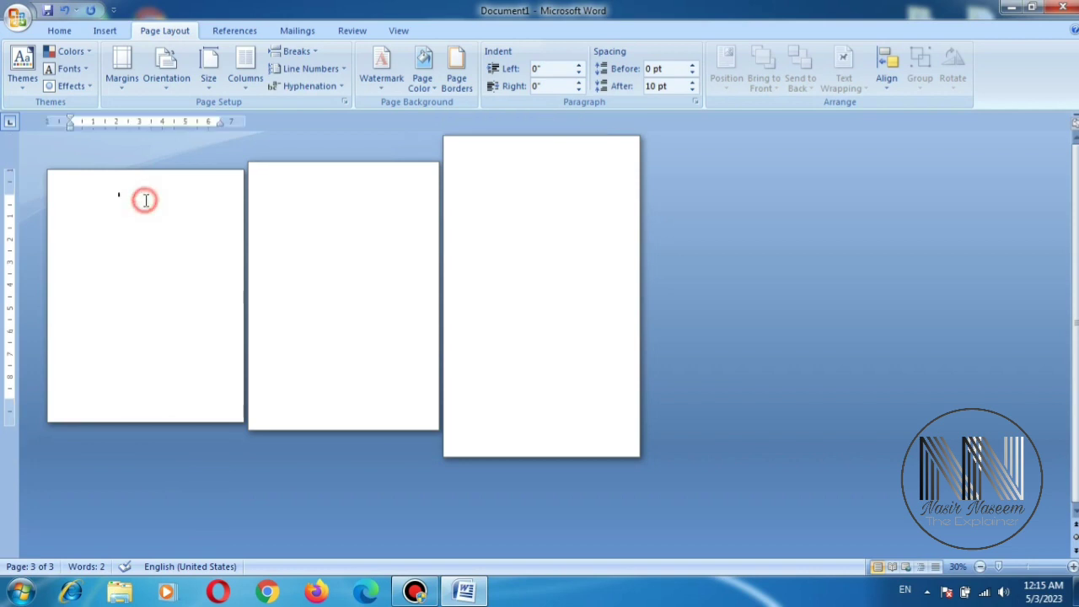
{"action": "left_click", "coordinate": [293, 174]}
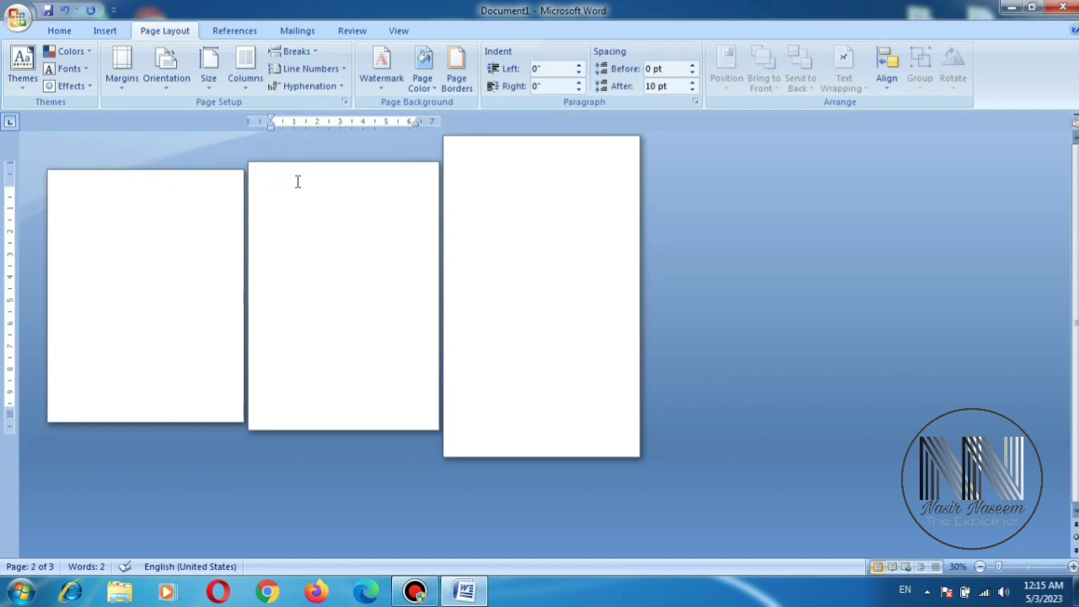
{"action": "left_click", "coordinate": [472, 157]}
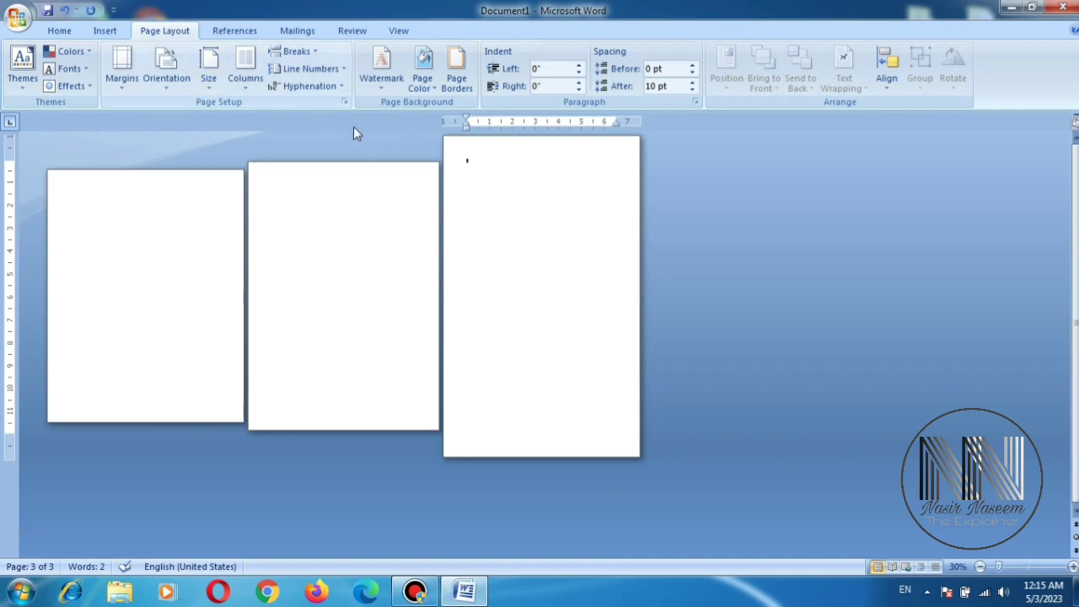
Set Landscape orientation in Page Setup's Margins tab, applied to 'This point forward'.
{"action": "left_click", "coordinate": [211, 84]}
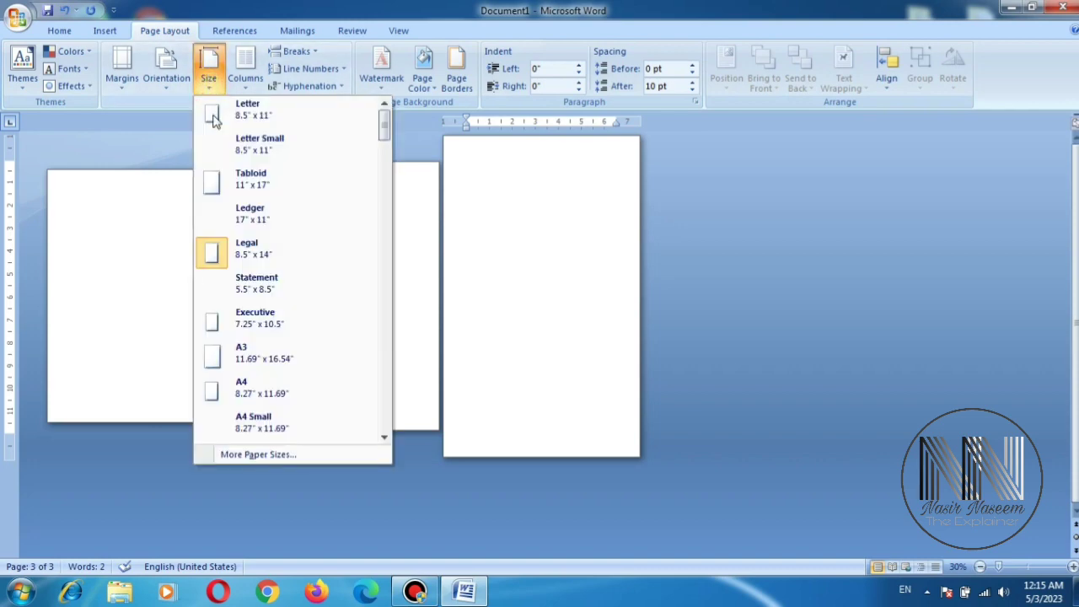
{"action": "left_click", "coordinate": [256, 454]}
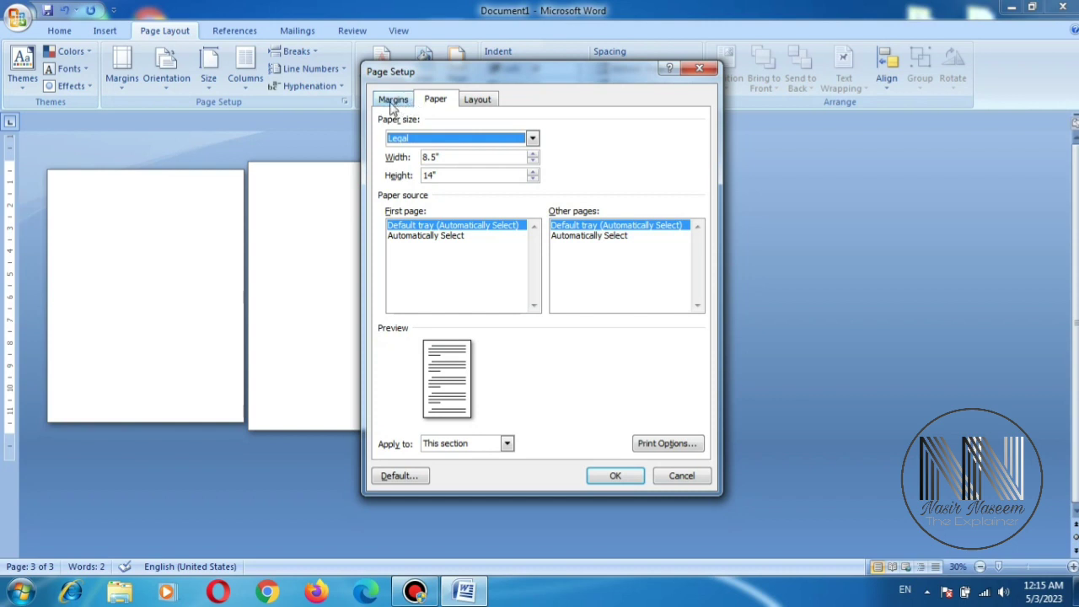
{"action": "left_click", "coordinate": [391, 101]}
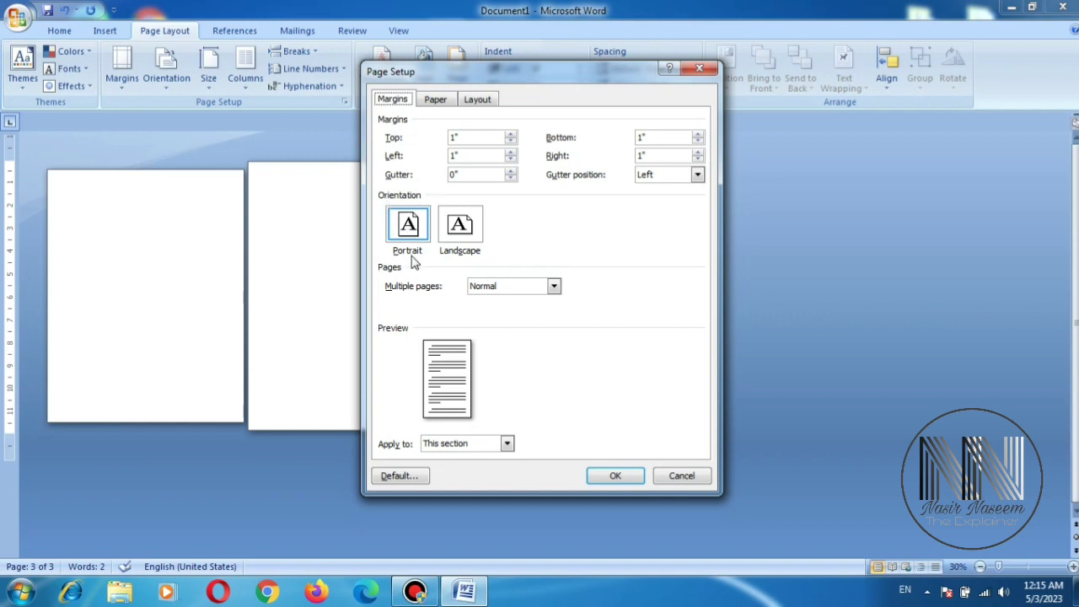
{"action": "left_click", "coordinate": [463, 229]}
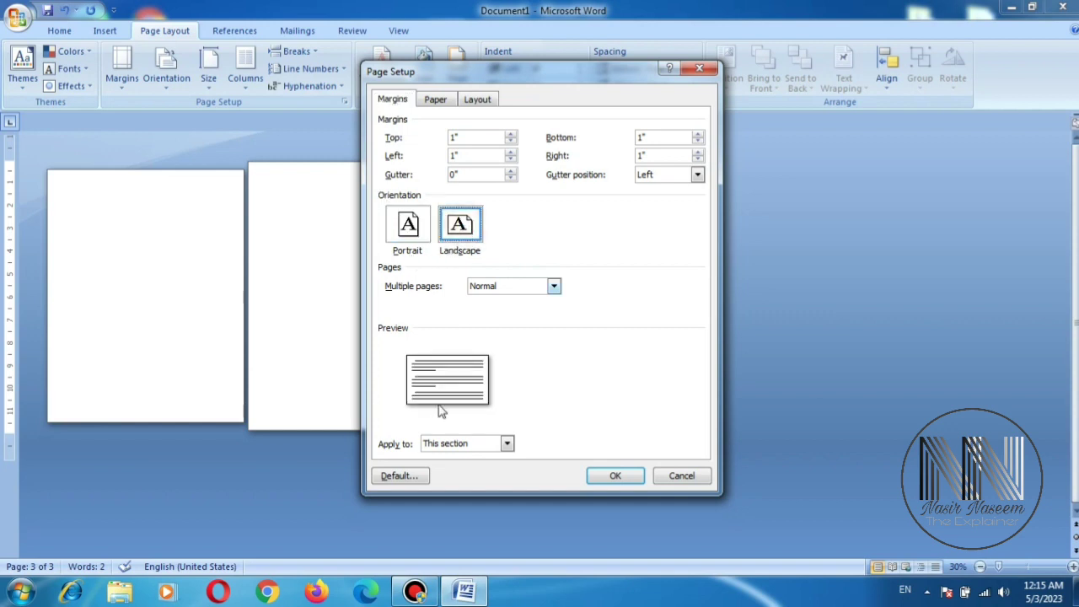
{"action": "left_click", "coordinate": [441, 445]}
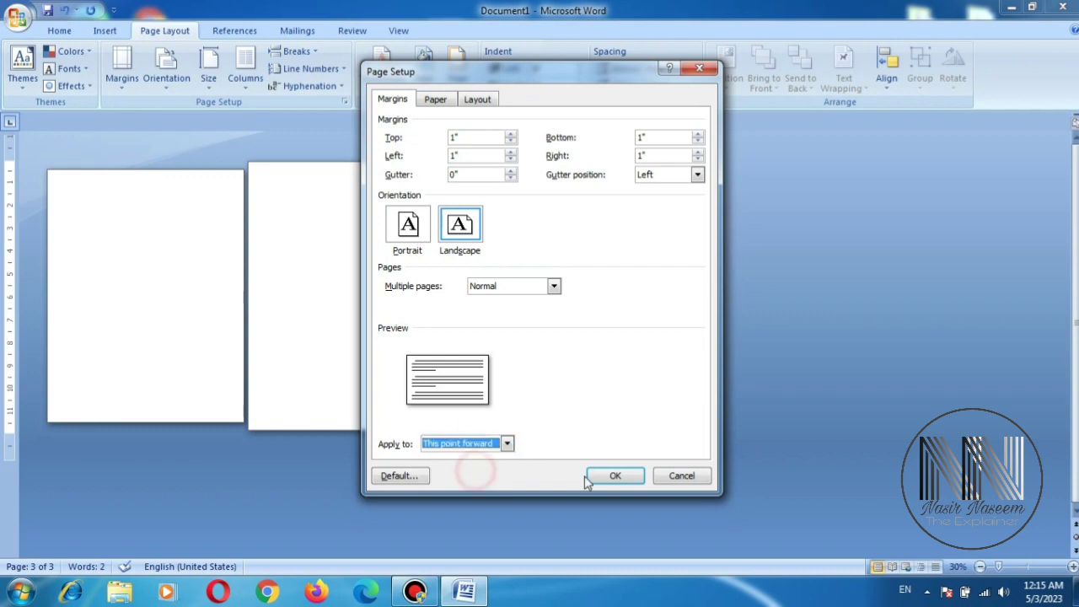
{"action": "left_click", "coordinate": [611, 476]}
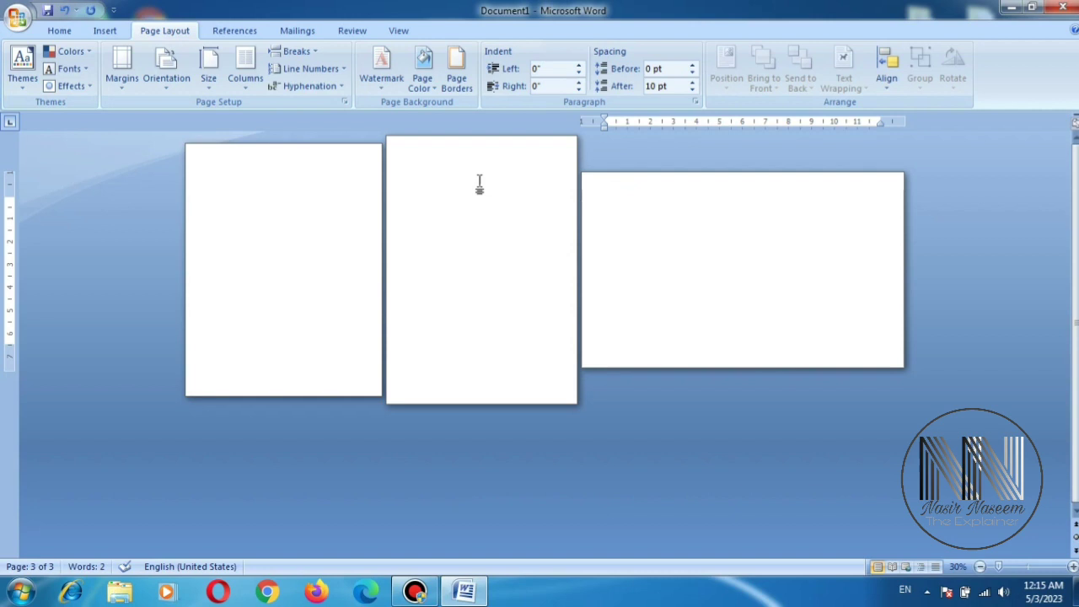
{"action": "left_click", "coordinate": [273, 169]}
{"action": "left_click", "coordinate": [411, 162]}
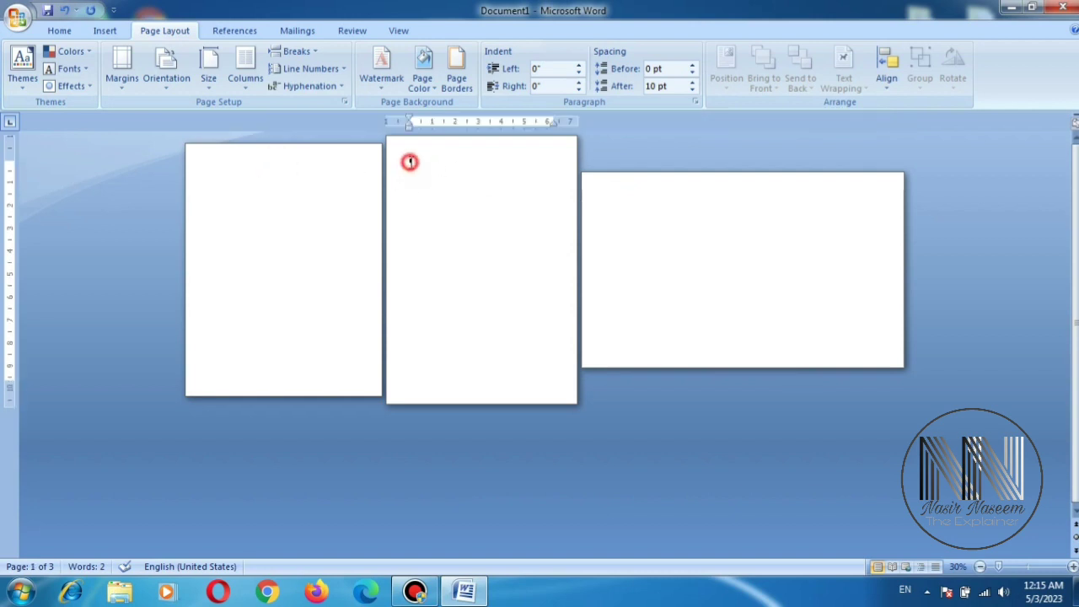
{"action": "left_click", "coordinate": [235, 161]}
{"action": "left_click", "coordinate": [426, 148]}
{"action": "left_click", "coordinate": [221, 172]}
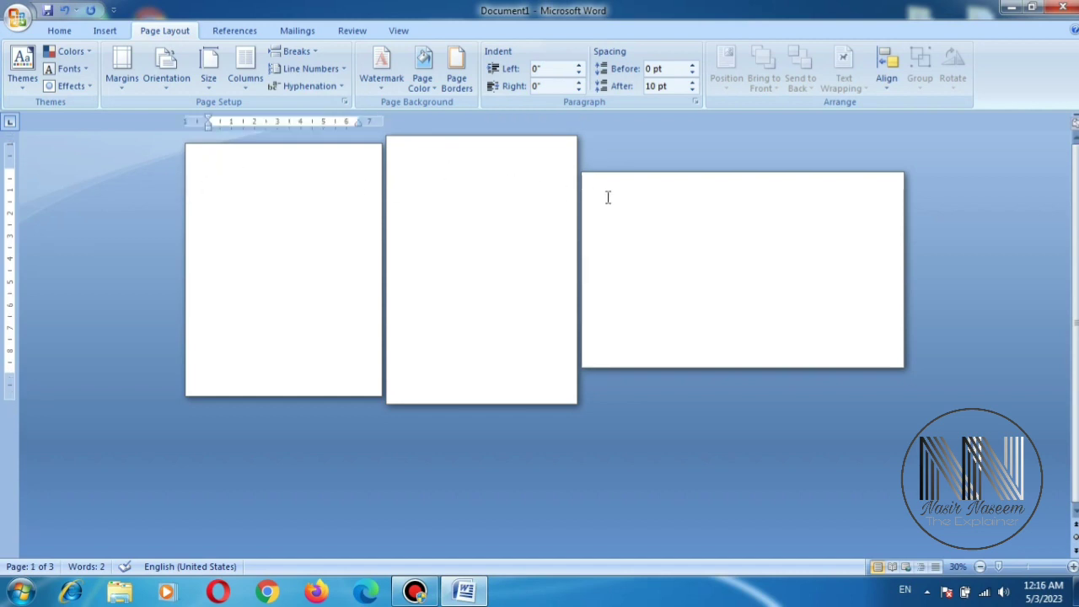